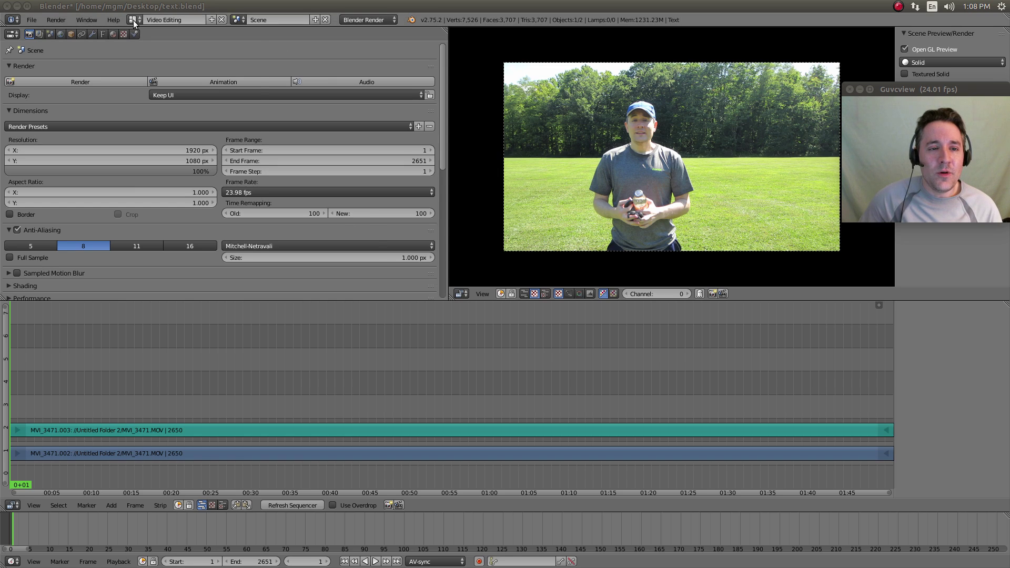
Switch to the Default layout and toggle Numpad 0 to re-enter the camera view of the text.
{"action": "left_click", "coordinate": [133, 20]}
{"action": "left_click", "coordinate": [152, 67]}
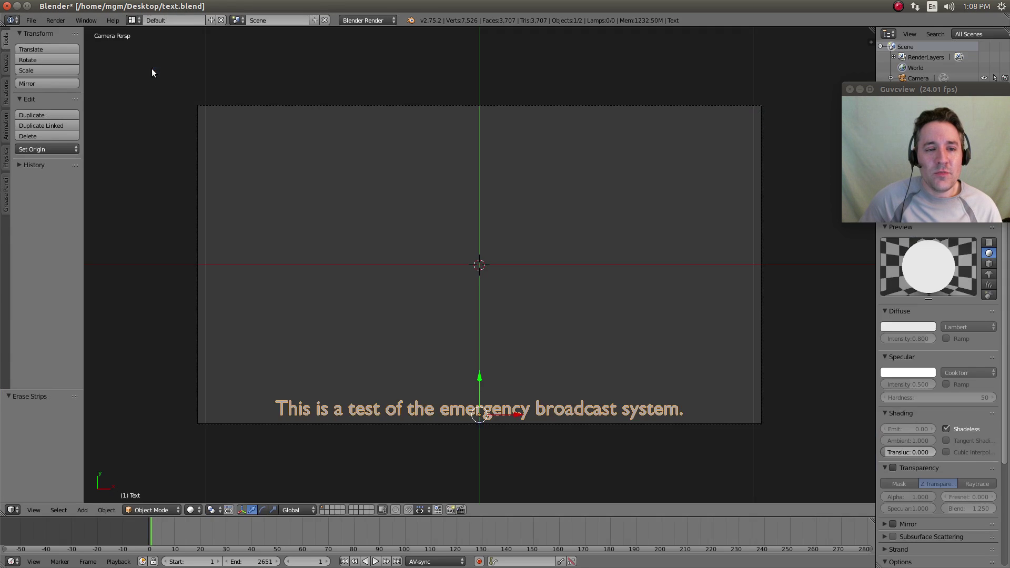
{"action": "key", "text": "KP_0"}
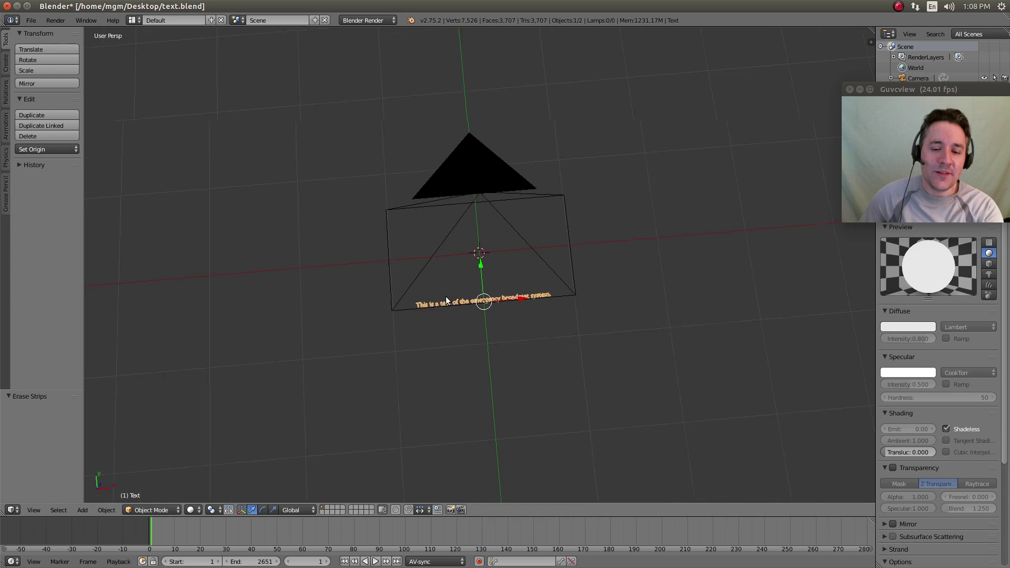
{"action": "key", "text": "KP_0"}
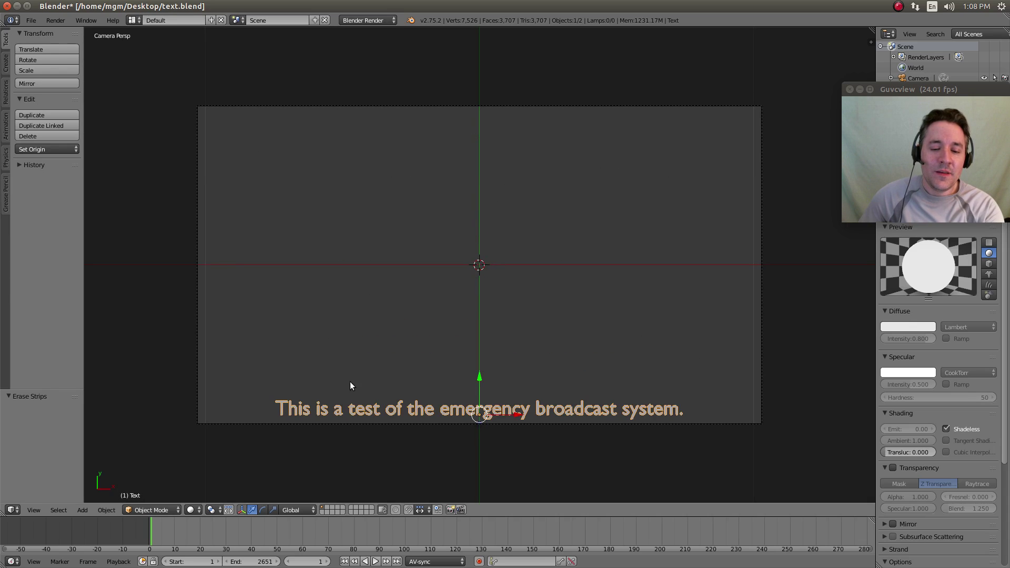
In Video Editing, add the 3D scene as a strip on channel 3 with Alpha Over blending.
{"action": "left_click", "coordinate": [132, 21]}
{"action": "left_click", "coordinate": [159, 117]}
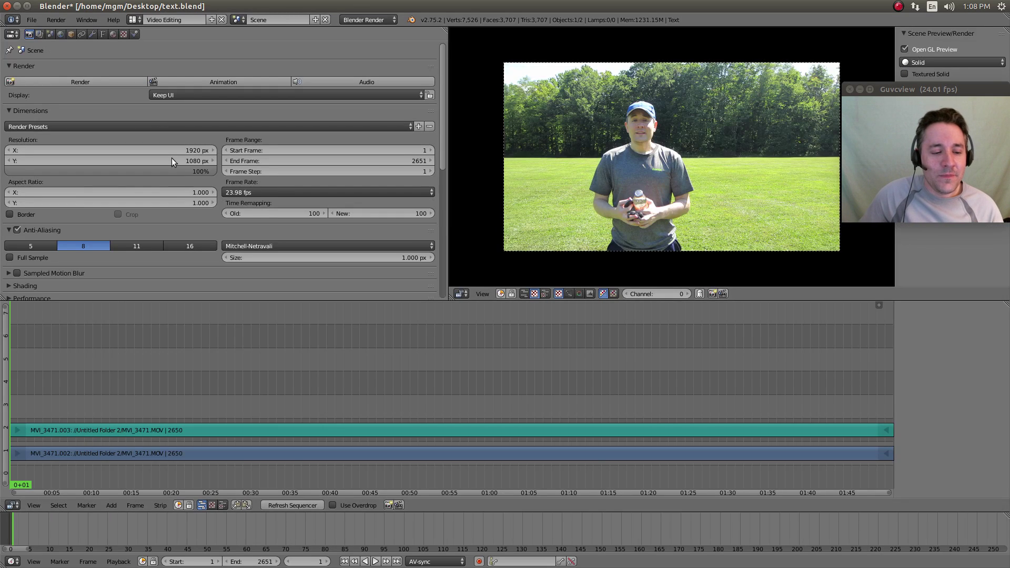
{"action": "left_click", "coordinate": [110, 505]}
{"action": "mouse_move", "coordinate": [127, 490]}
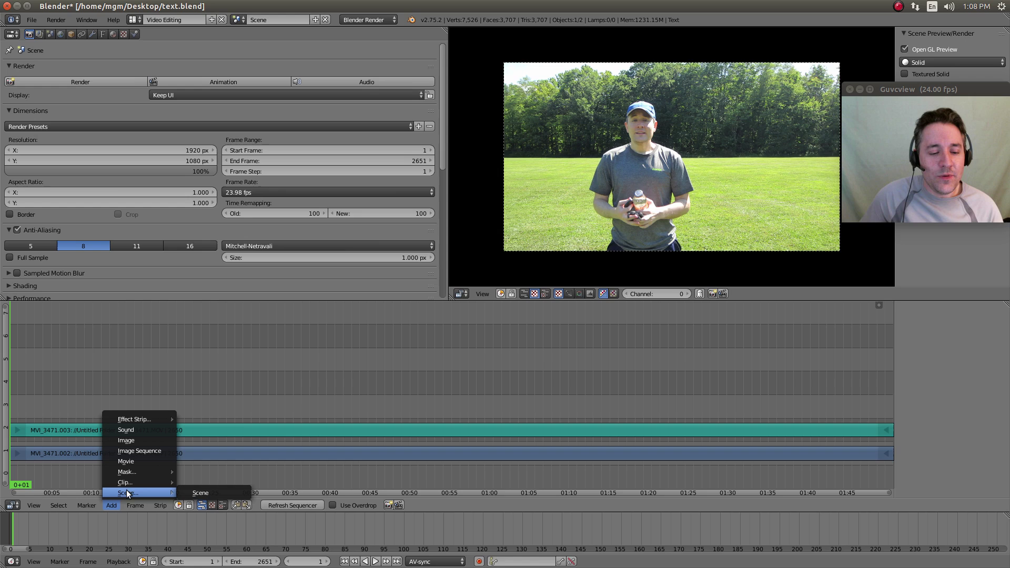
{"action": "left_click", "coordinate": [197, 489]}
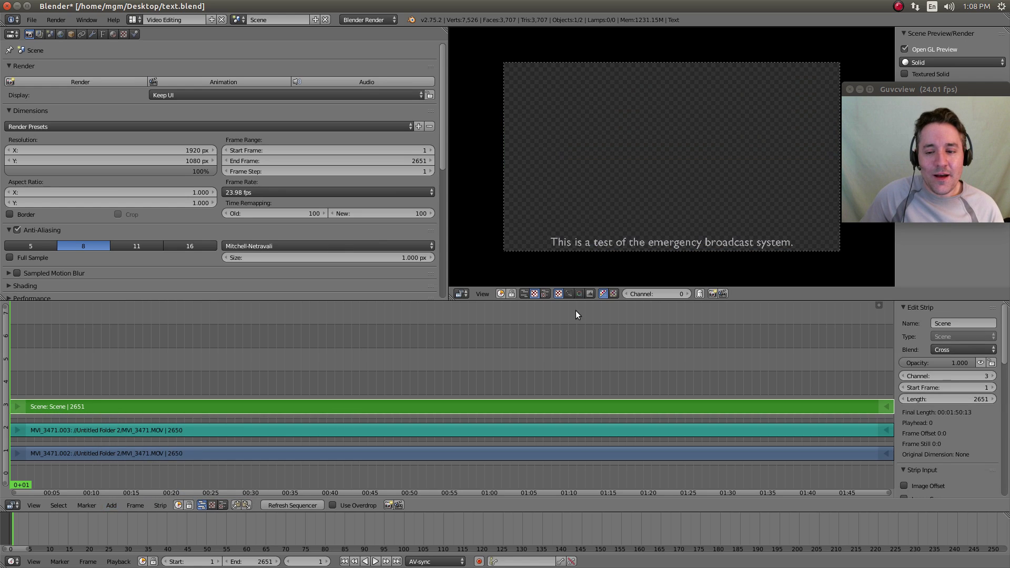
{"action": "left_click", "coordinate": [964, 348]}
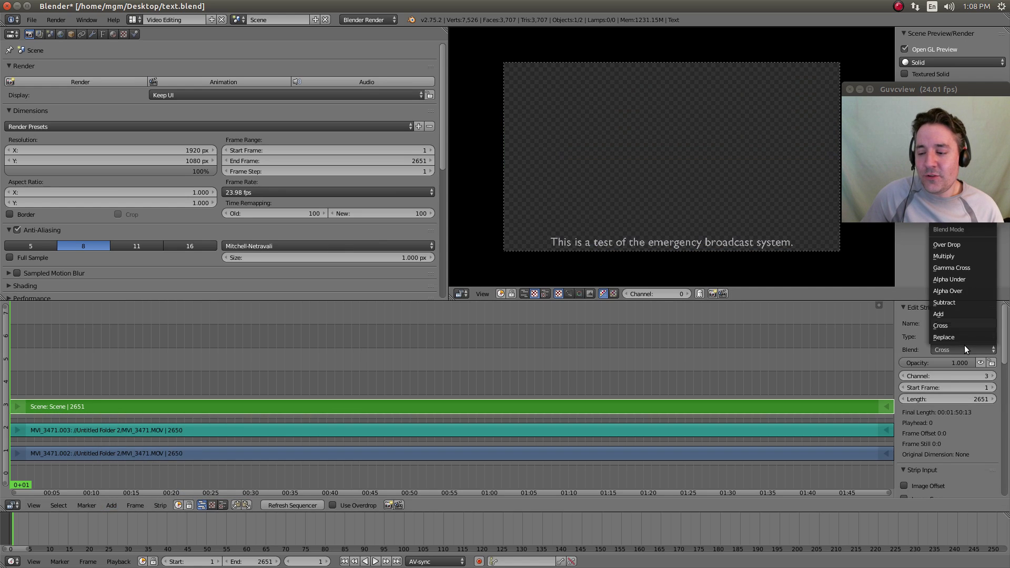
{"action": "left_click", "coordinate": [958, 290]}
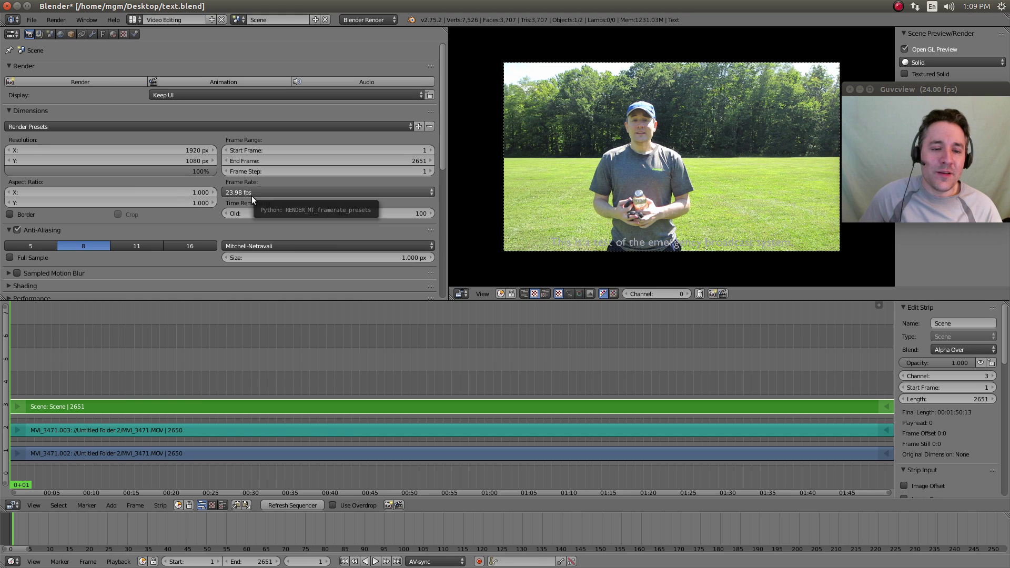
{"action": "left_click", "coordinate": [249, 80]}
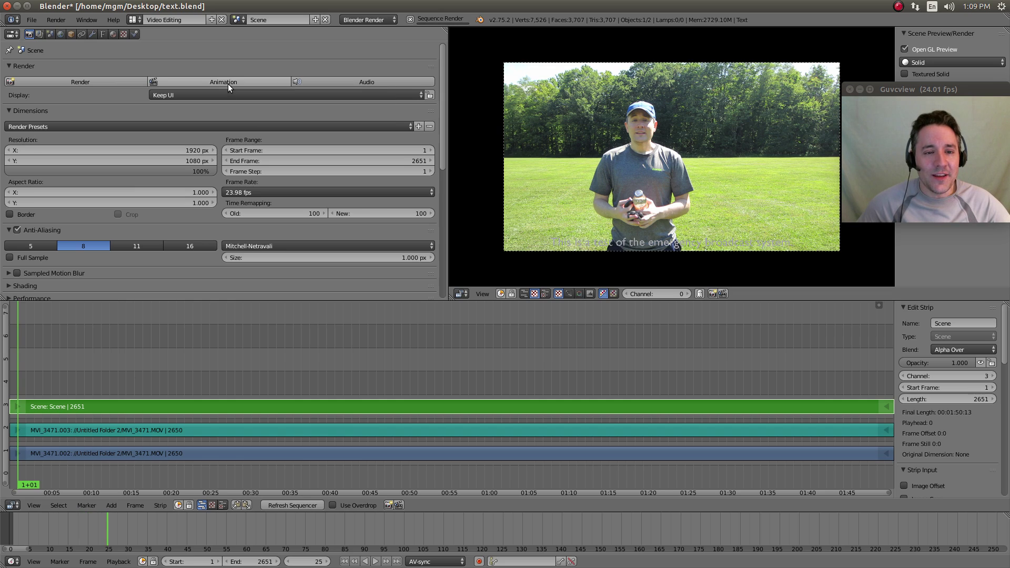
{"action": "left_click", "coordinate": [409, 19]}
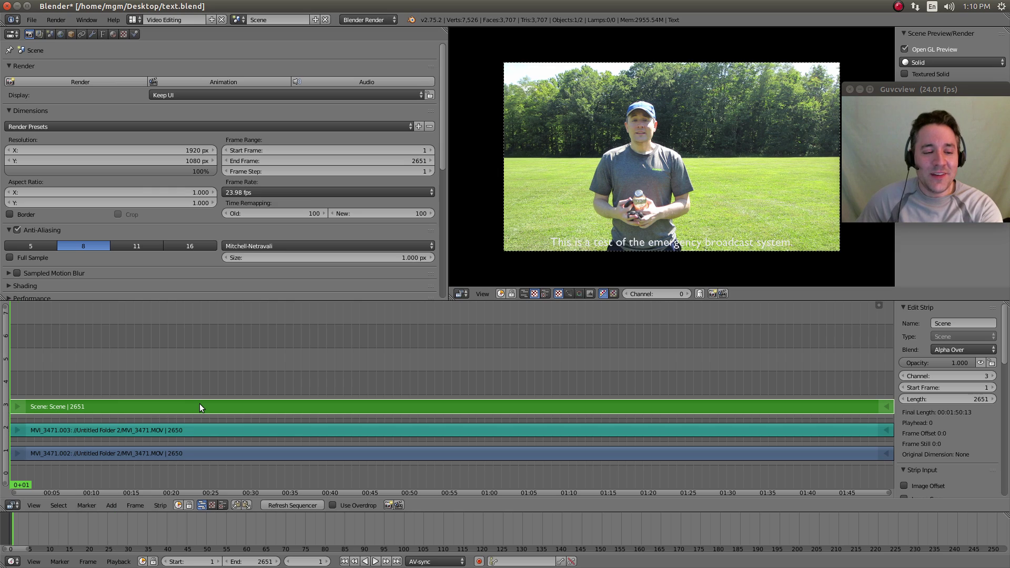
Erase the scene strip and add a Text effect strip in its place.
{"action": "key", "text": "x"}
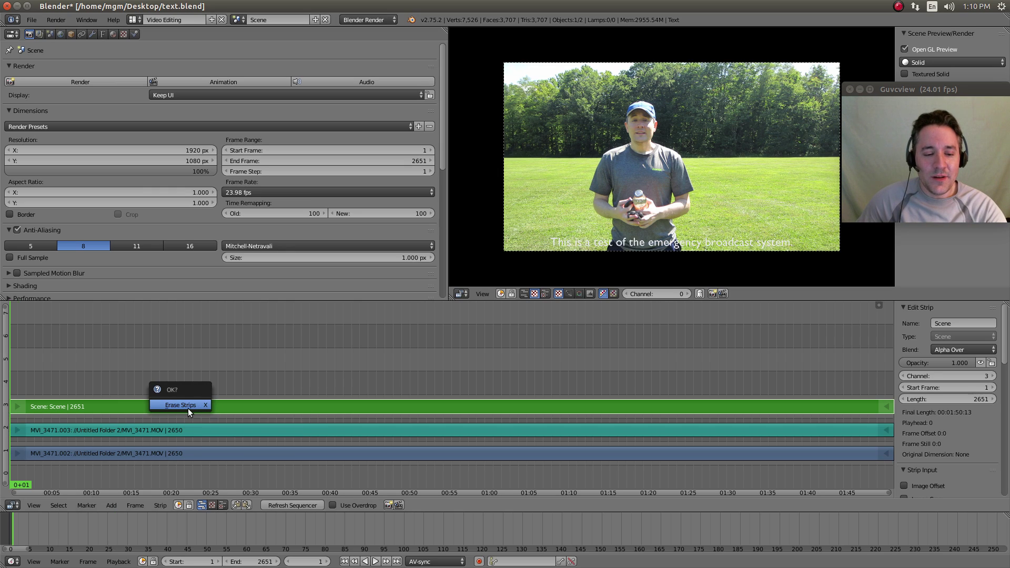
{"action": "left_click", "coordinate": [187, 408]}
{"action": "left_click", "coordinate": [113, 506]}
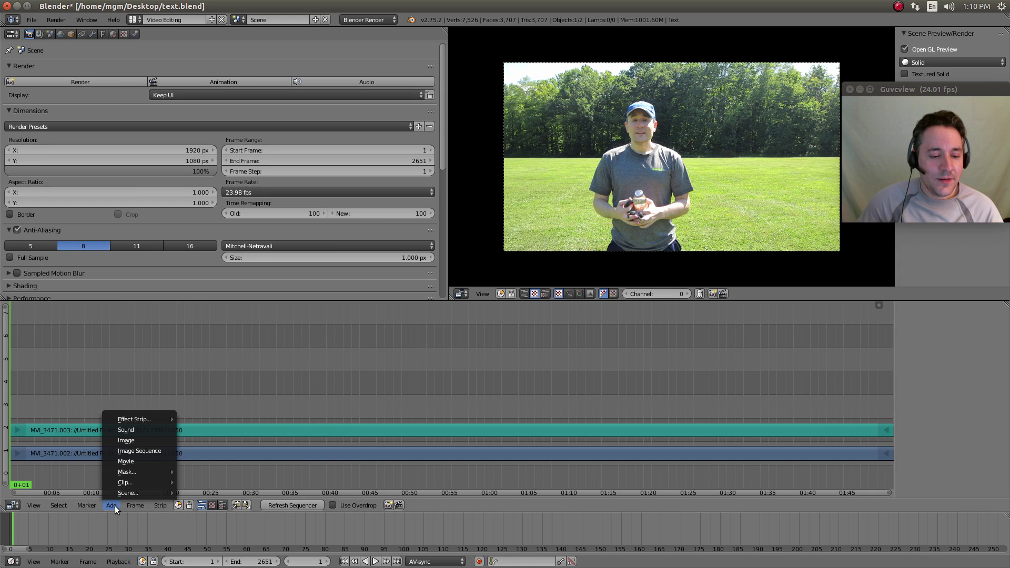
{"action": "mouse_move", "coordinate": [130, 413]}
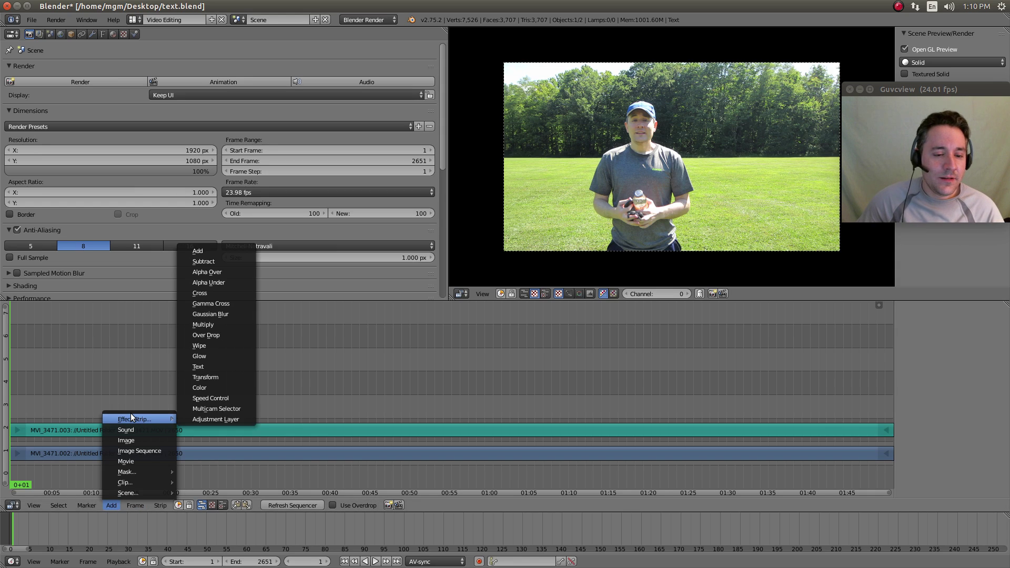
{"action": "left_click", "coordinate": [223, 366]}
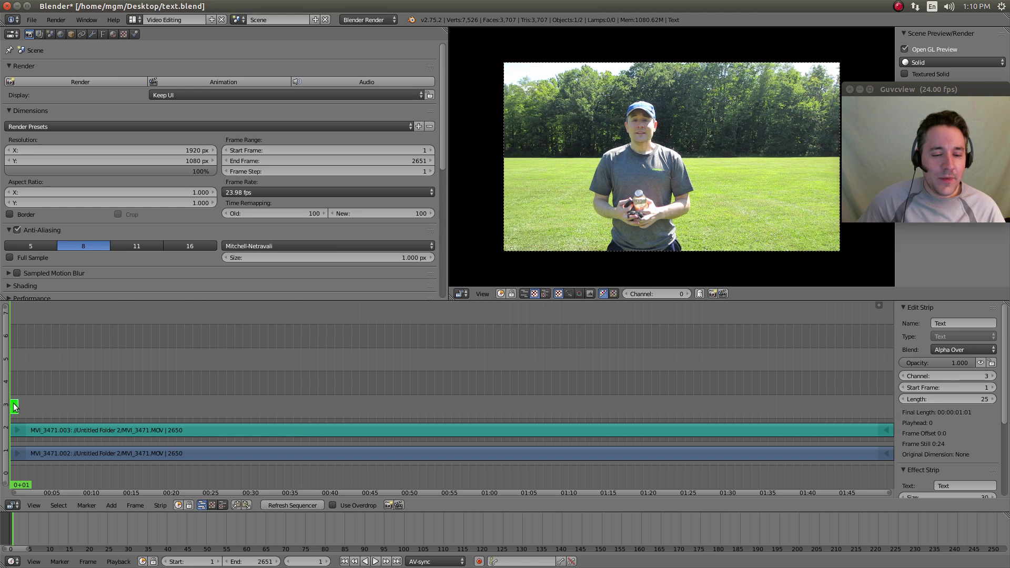
Set the Text strip's length to 2650 frames.
{"action": "left_click", "coordinate": [947, 398]}
{"action": "type", "text": "2"}
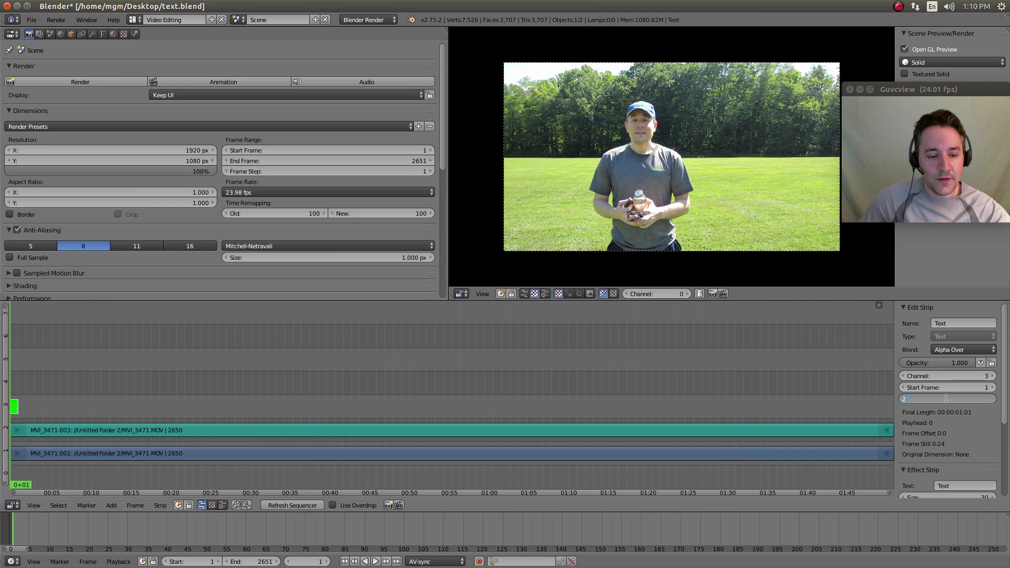
{"action": "type", "text": "6"}
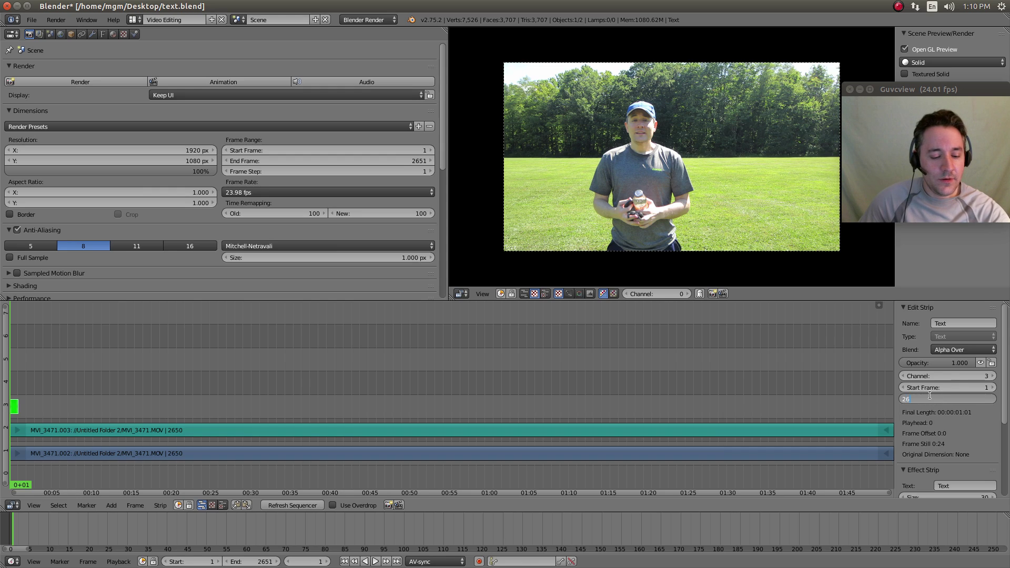
{"action": "type", "text": "50"}
{"action": "key", "text": "Return"}
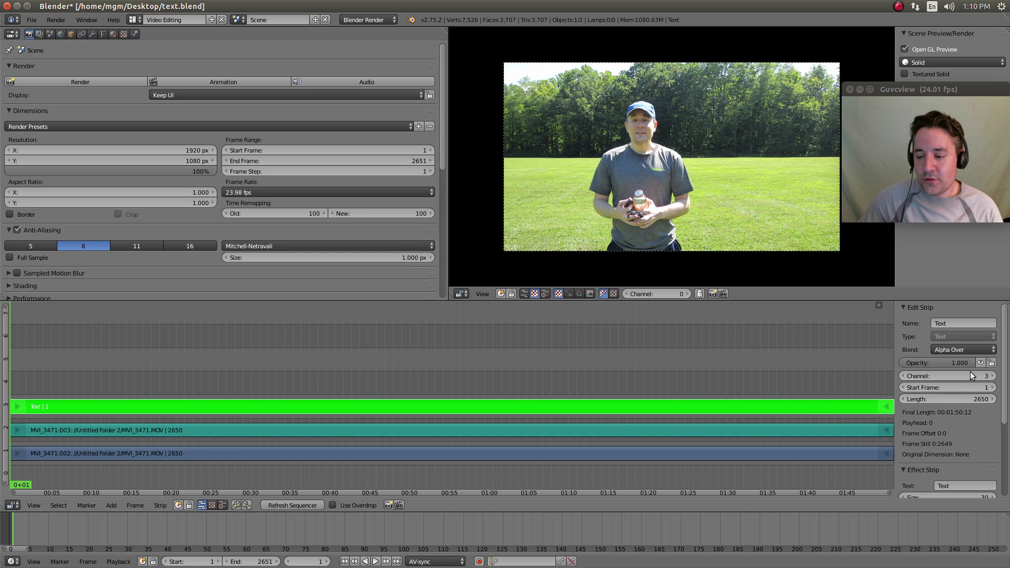
Set the Text strip's caption to 'This is a test'.
{"action": "scroll", "coordinate": [970, 372], "scroll_direction": "down", "scroll_amount": 5}
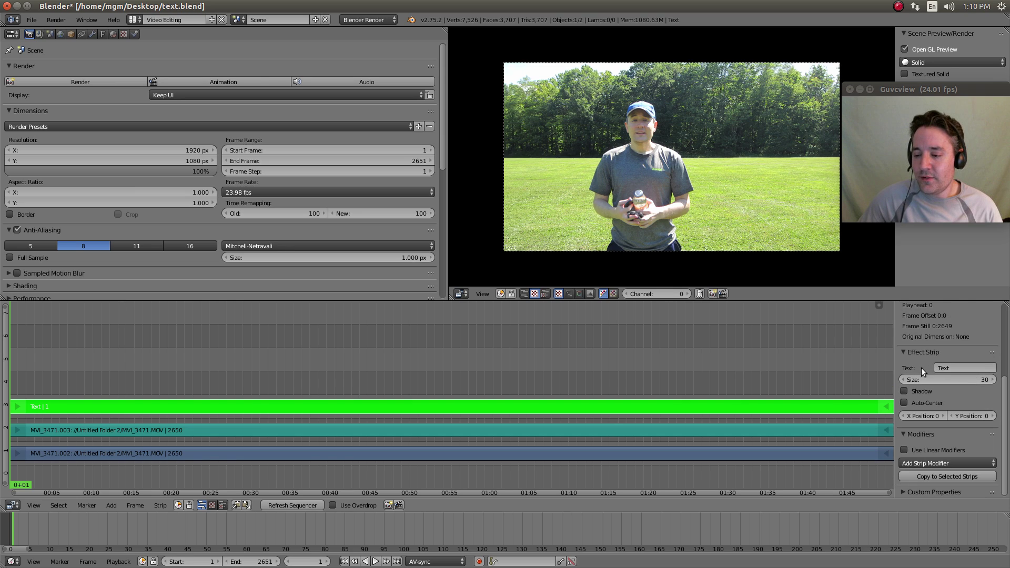
{"action": "left_click", "coordinate": [957, 367]}
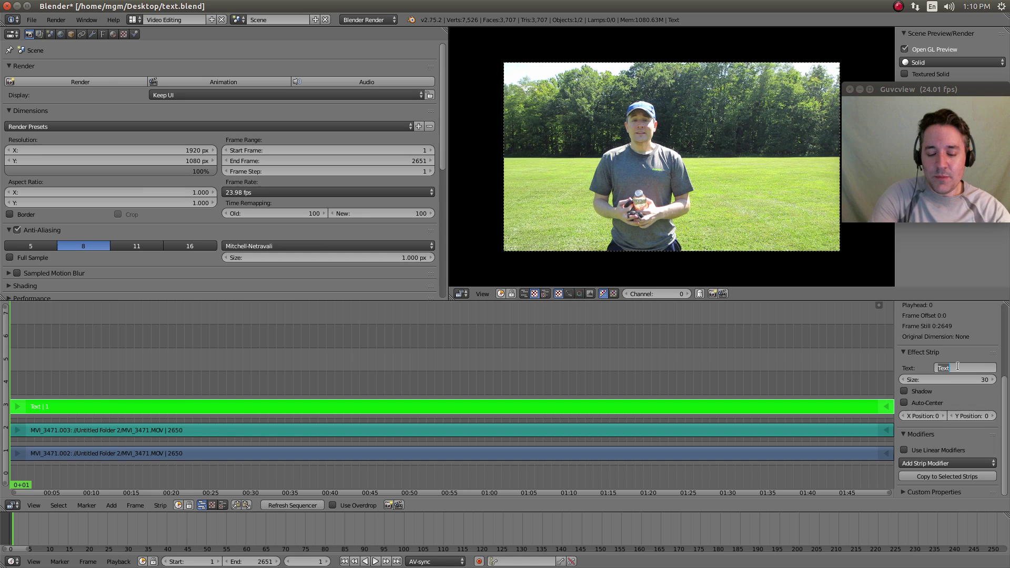
{"action": "type", "text": "This"}
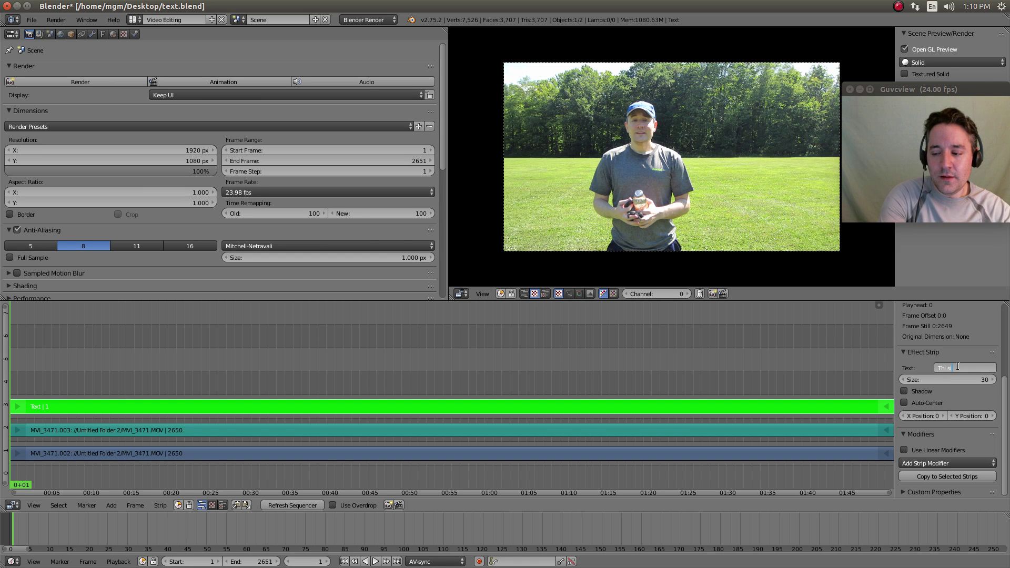
{"action": "type", "text": " is a test"}
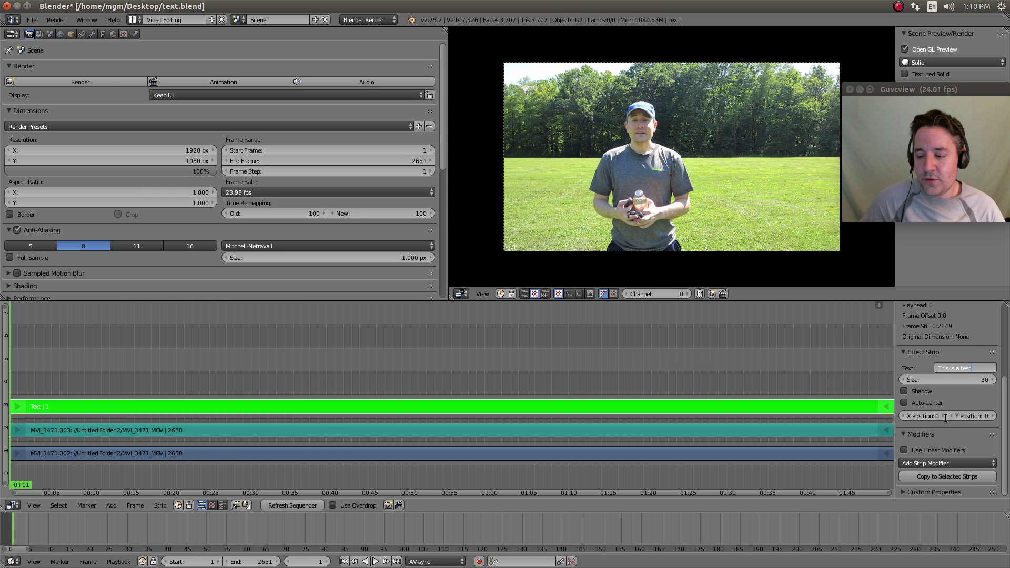
{"action": "key", "text": "Return"}
Enlarge the caption to size 128 and enable Shadow and Auto-Center.
{"action": "left_click_drag", "start_coordinate": [936, 379], "coordinate": [916, 384]}
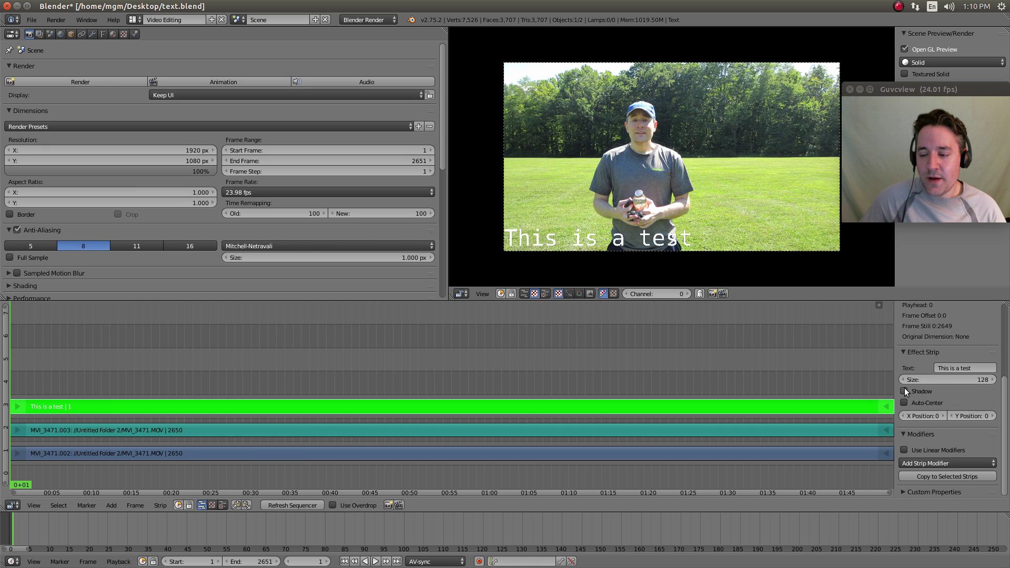
{"action": "left_click", "coordinate": [904, 390]}
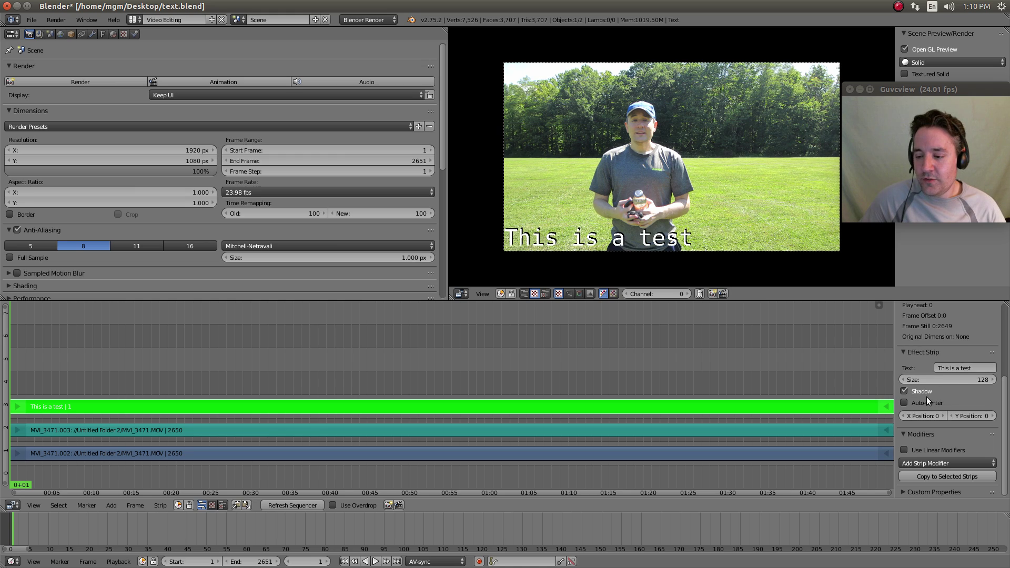
{"action": "left_click", "coordinate": [907, 403]}
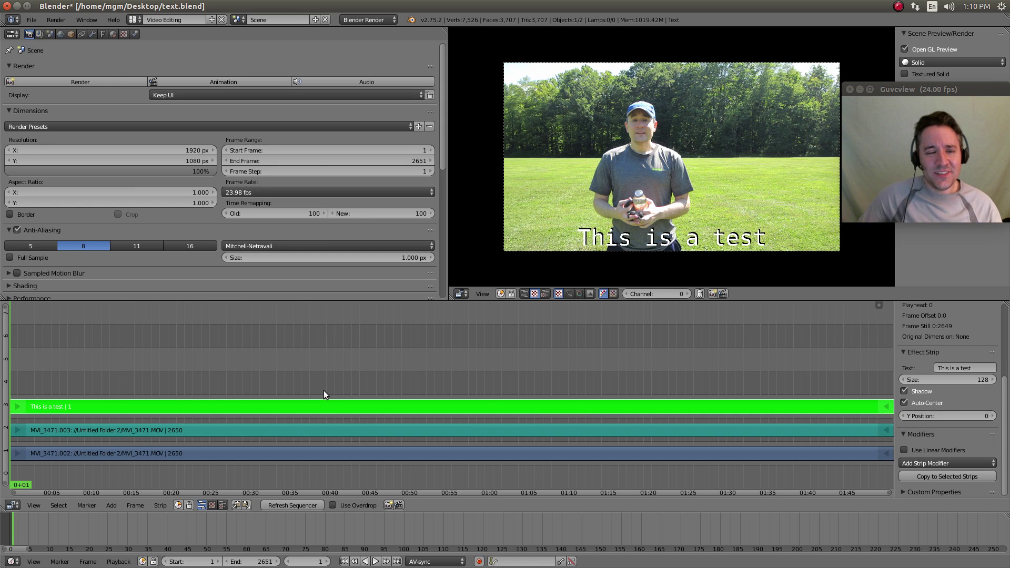
{"action": "left_click", "coordinate": [220, 82]}
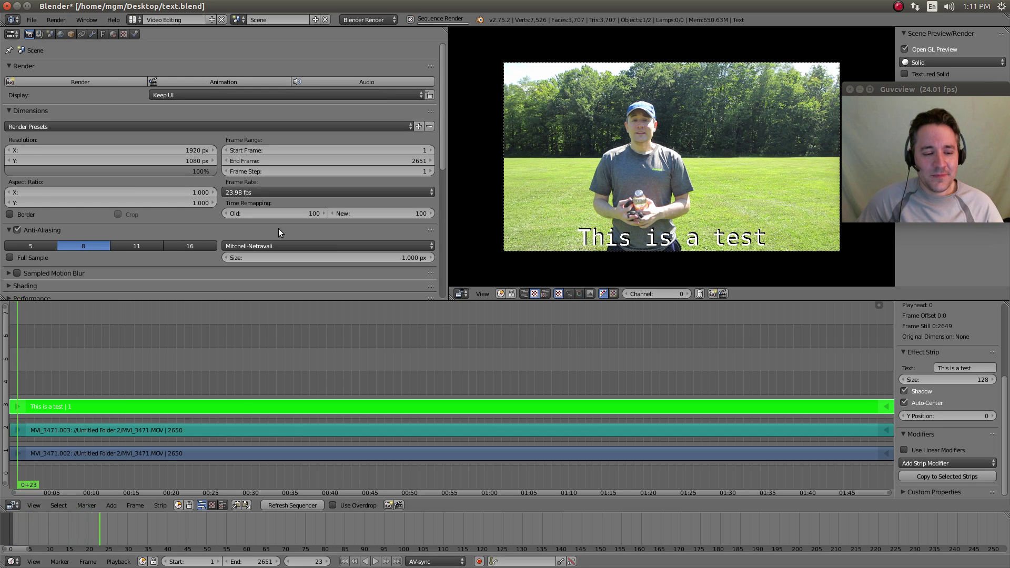
{"action": "left_click", "coordinate": [410, 19]}
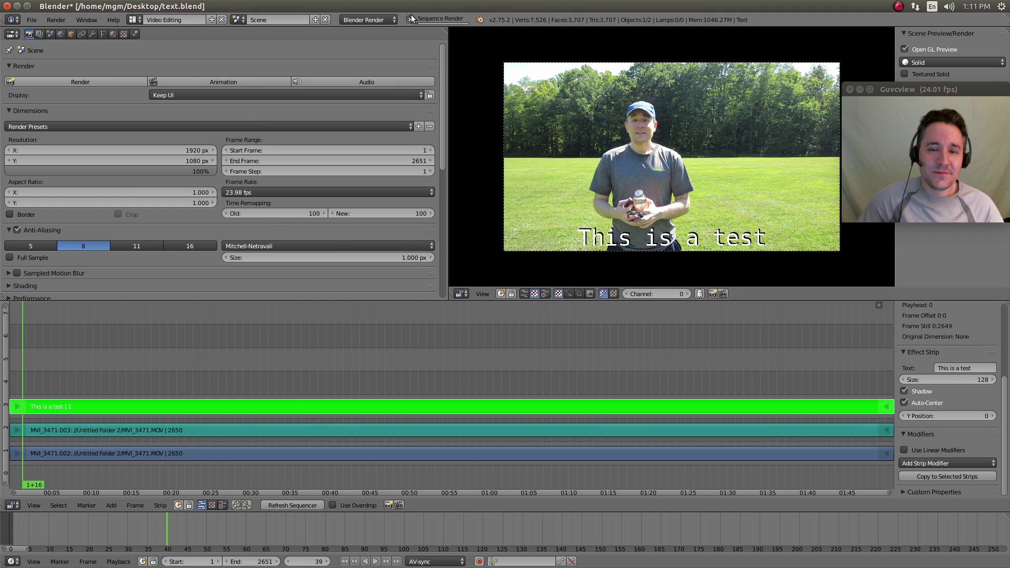
{"action": "left_click", "coordinate": [411, 20]}
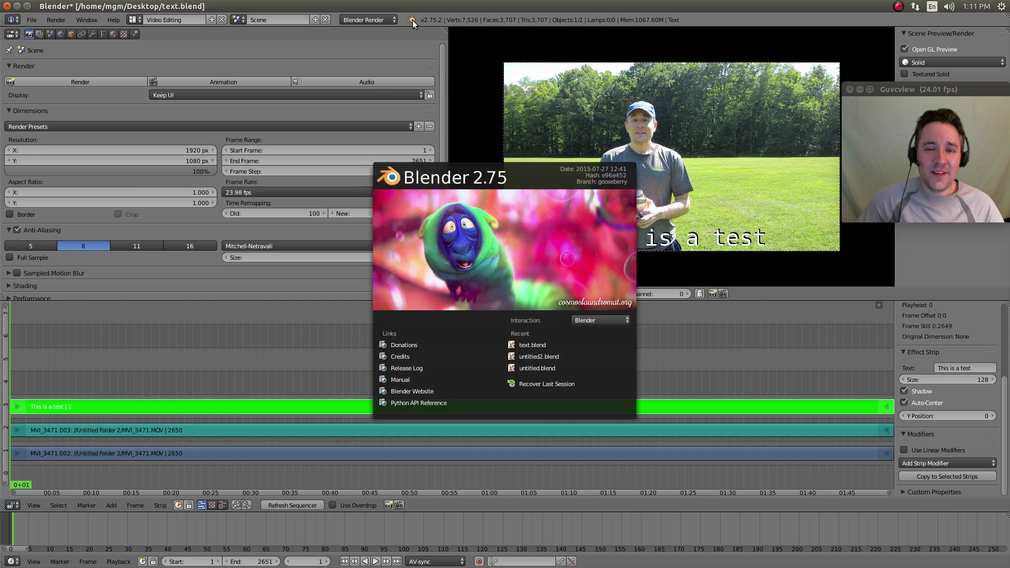
{"action": "left_click", "coordinate": [413, 20]}
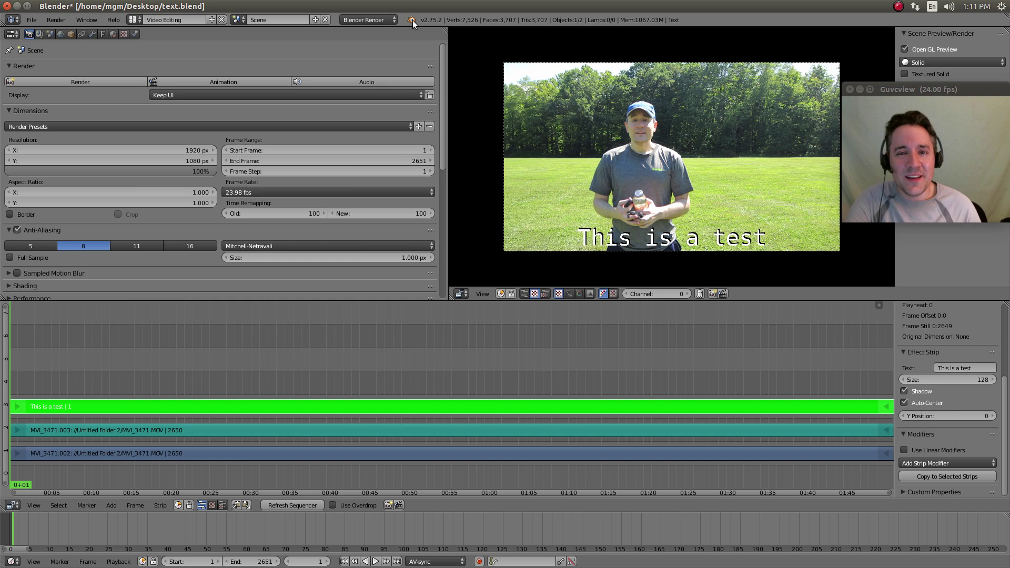